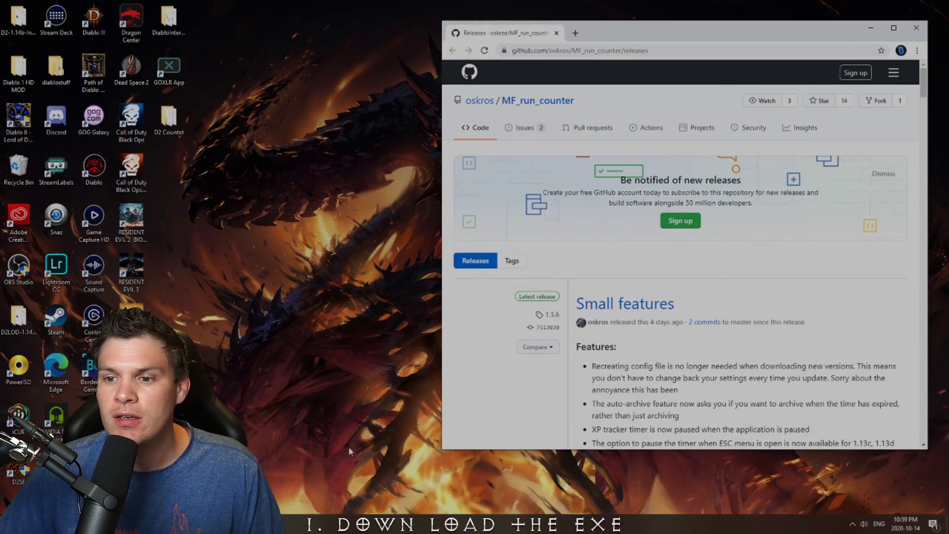
Scroll to the mf_timer.exe asset under the latest release, then minimize Chrome to show the desktop.
scroll(765, 322, down, 7)
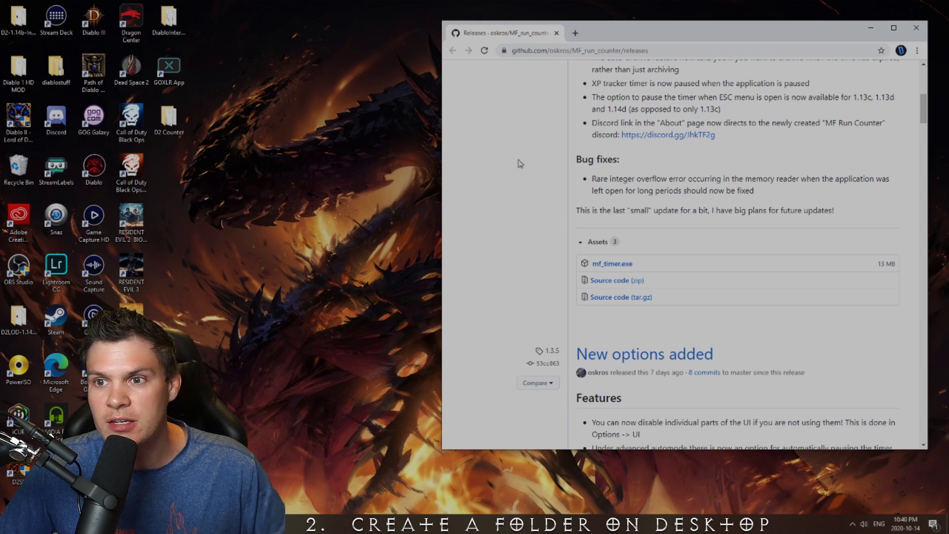
click(871, 28)
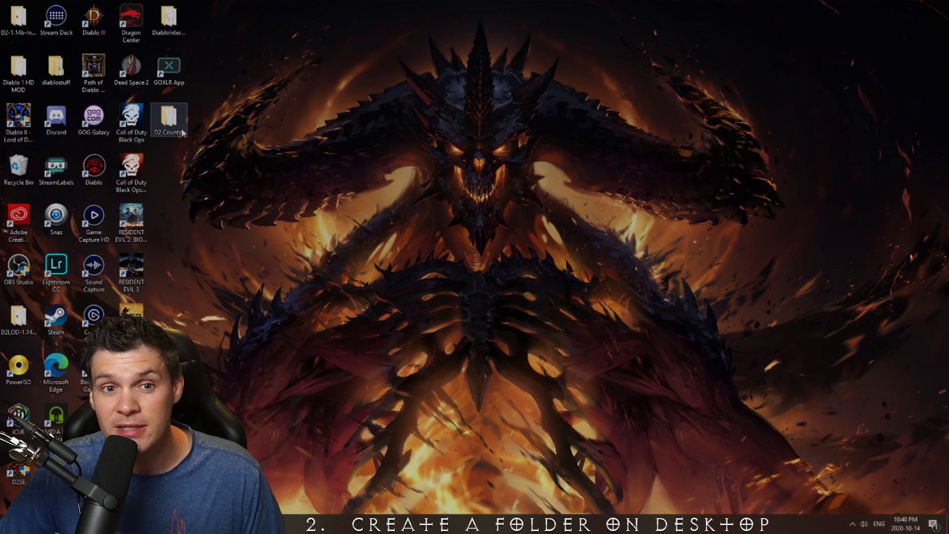
double_click(169, 121)
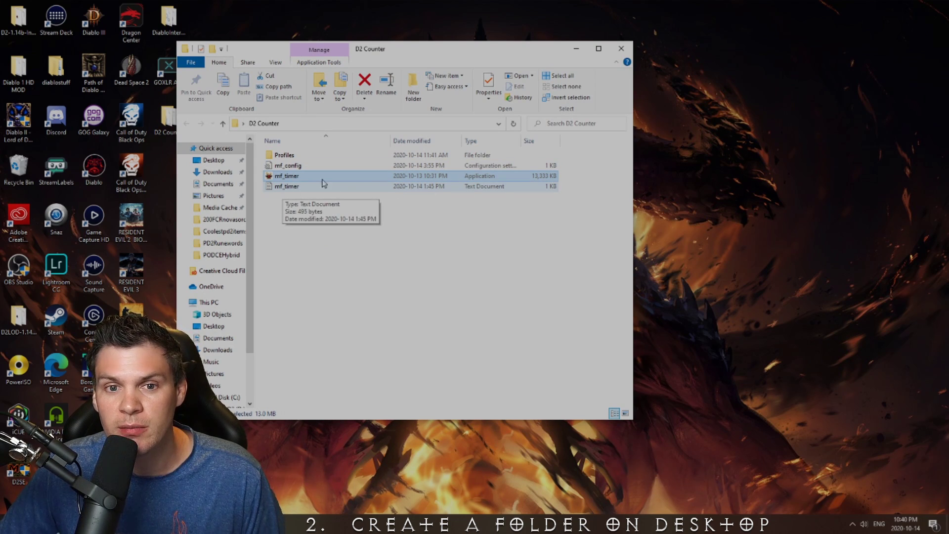
double_click(288, 156)
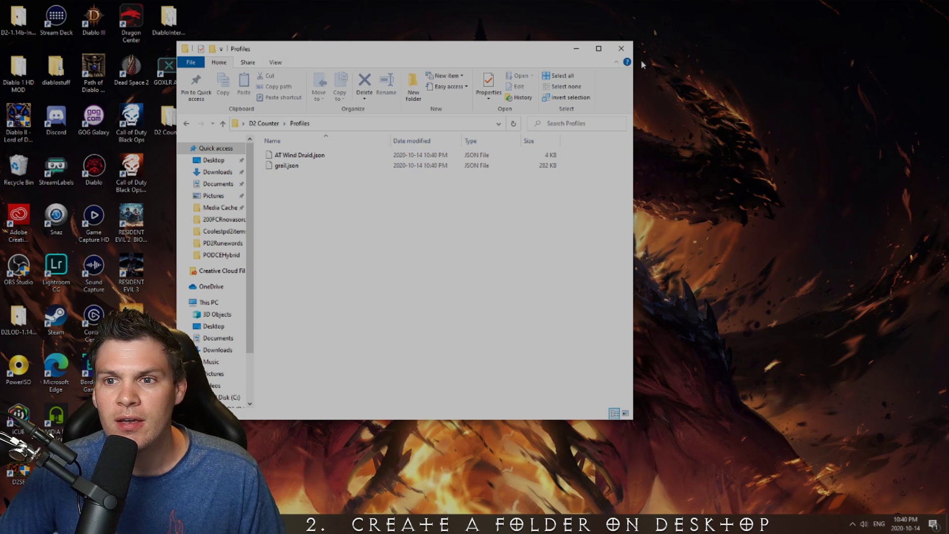
click(621, 54)
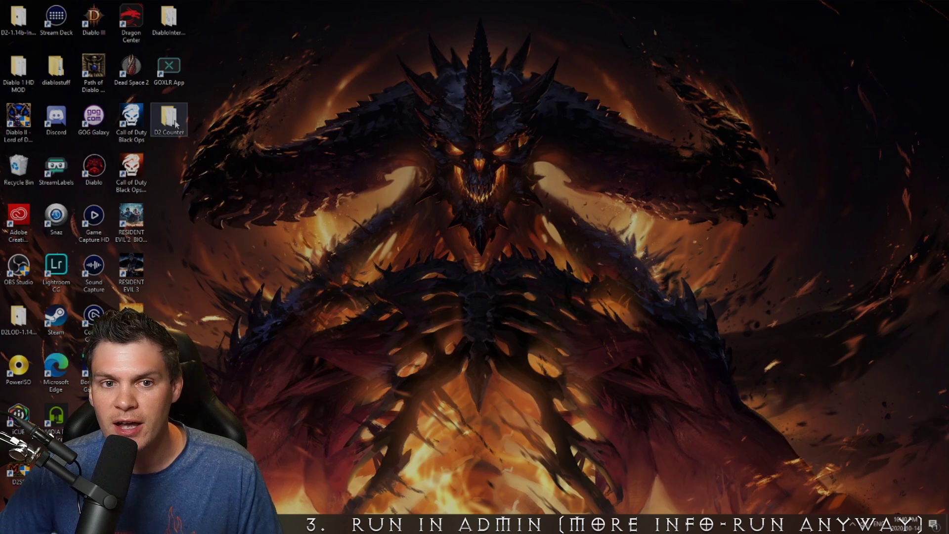
Open the D2 Counter desktop folder, then close its File Explorer window.
double_click(172, 119)
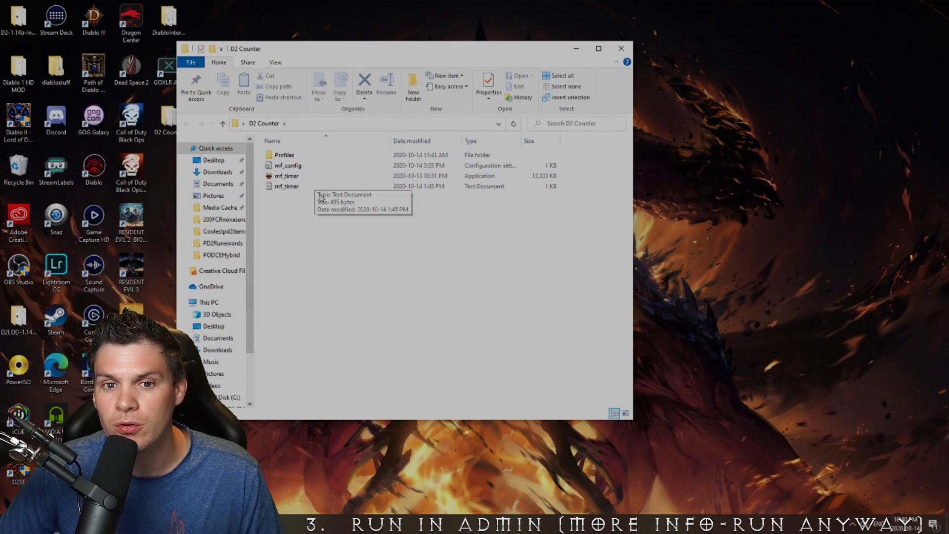
click(622, 49)
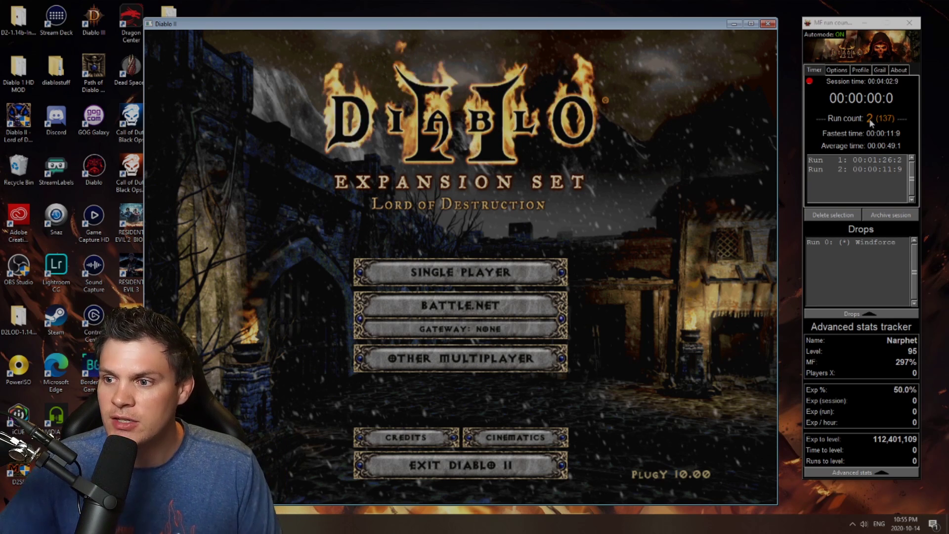
Archive the current session, confirm the reset to 0 runs, and select the first Drops row.
click(888, 217)
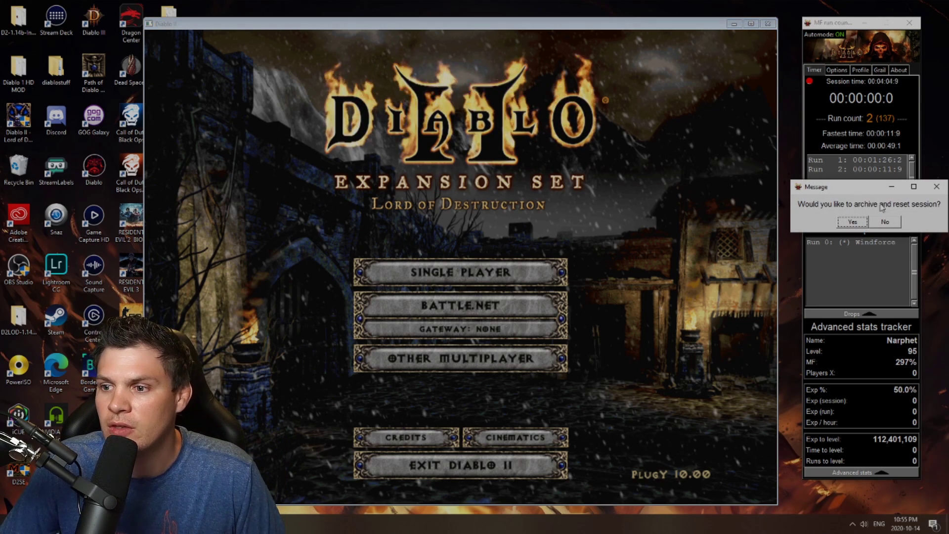
click(853, 222)
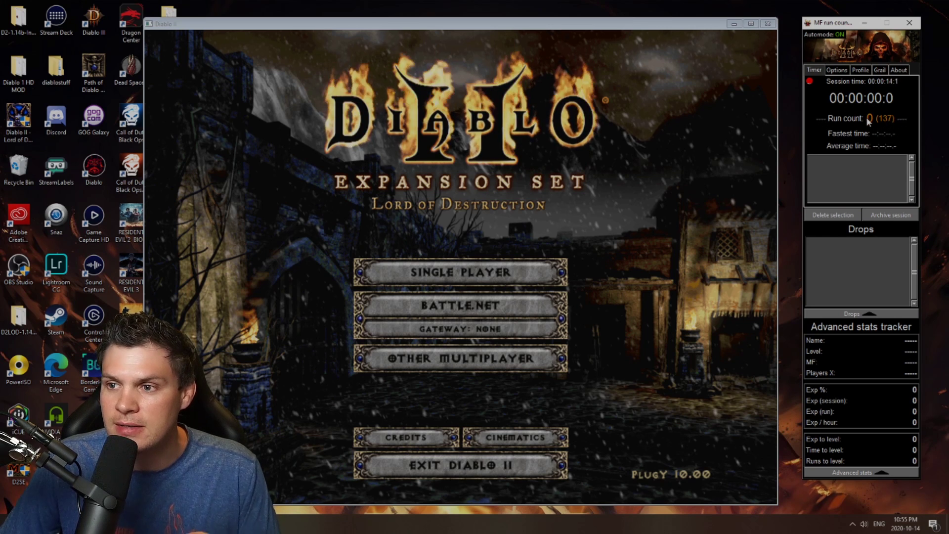
click(876, 242)
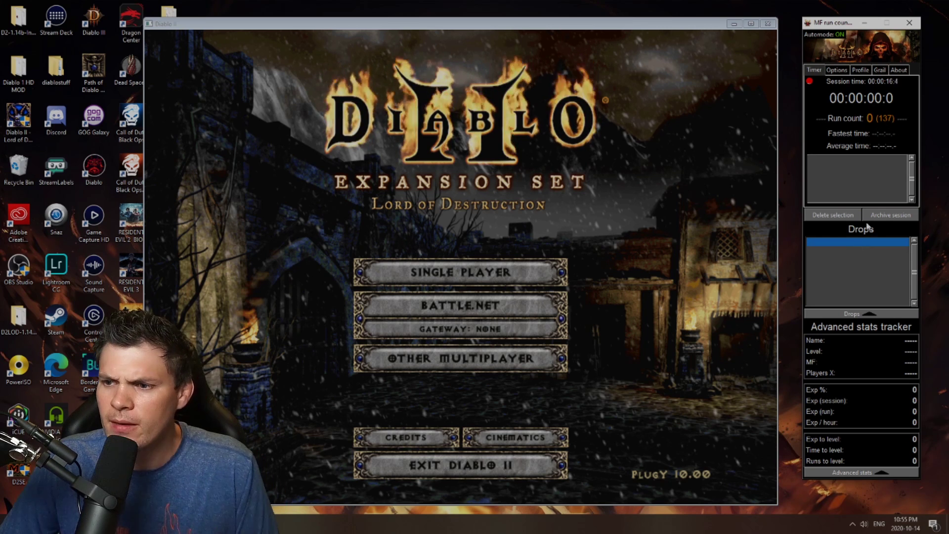
Add Windforce to the Drops list for run 0 using the 'Wind' autocomplete.
double_click(873, 249)
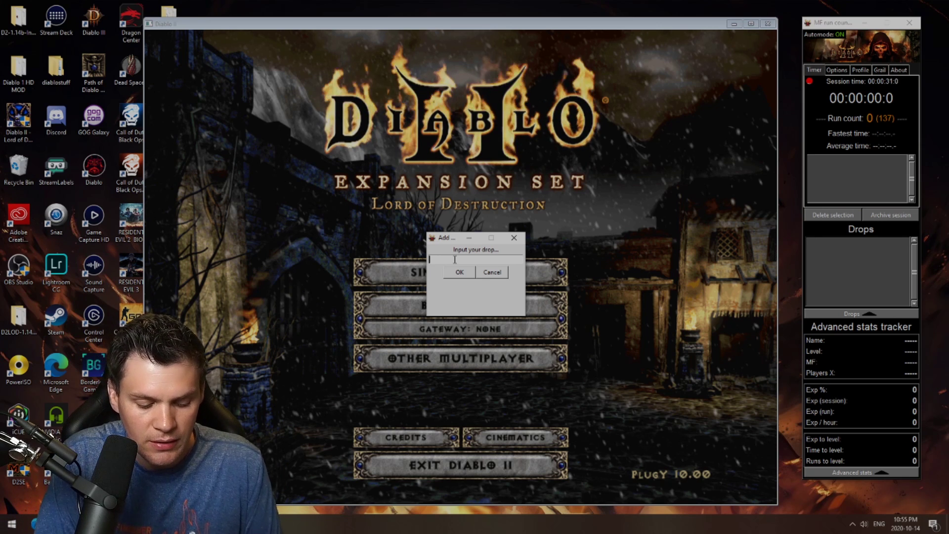
text(Wind)
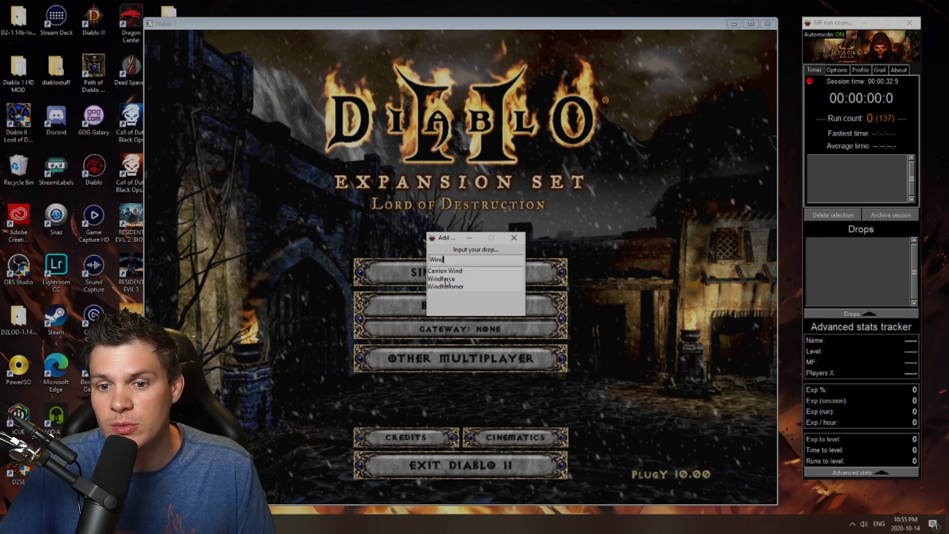
click(447, 280)
click(440, 280)
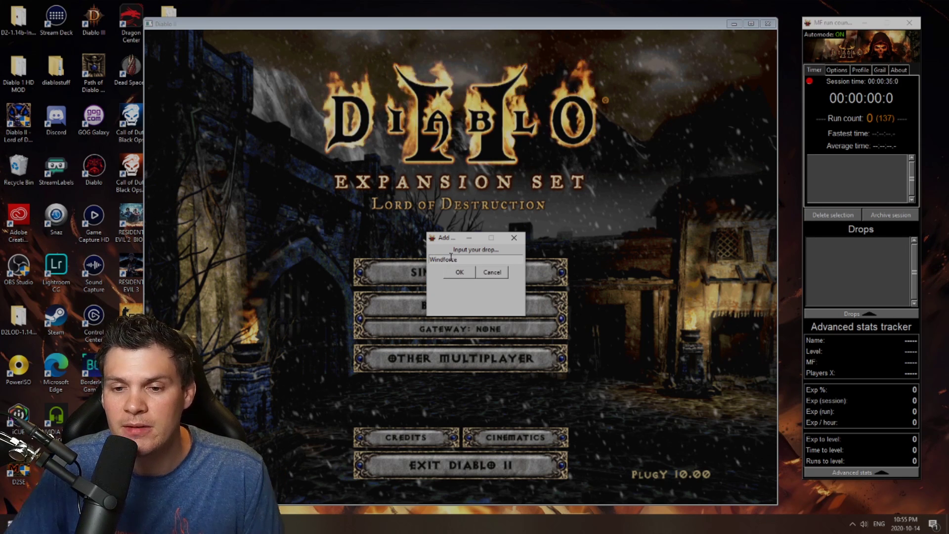
click(460, 273)
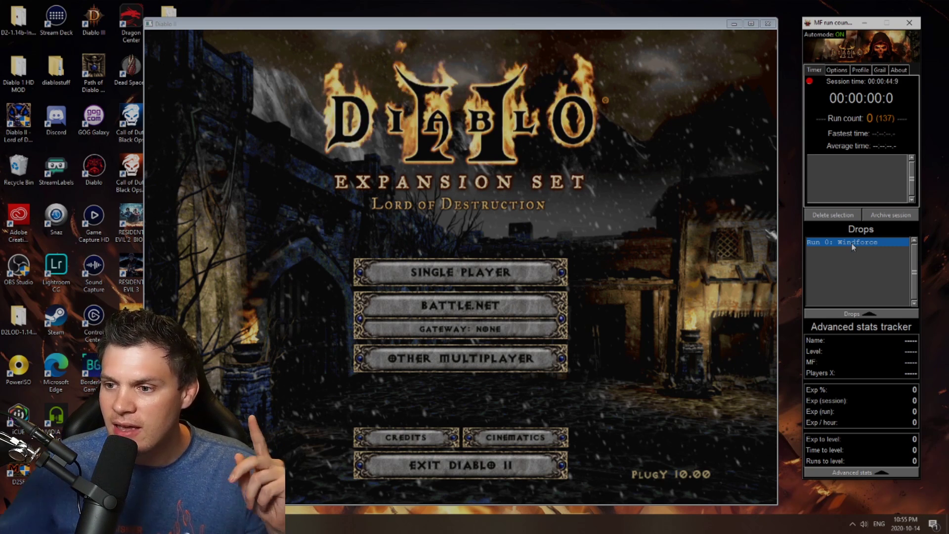
Toggle the Drops section open and closed, leaving it collapsed.
click(870, 314)
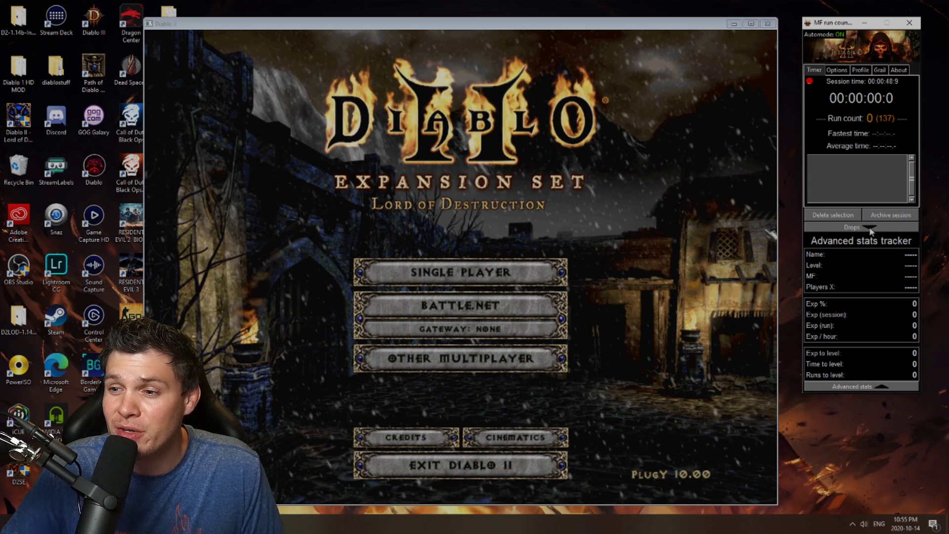
click(870, 228)
click(864, 315)
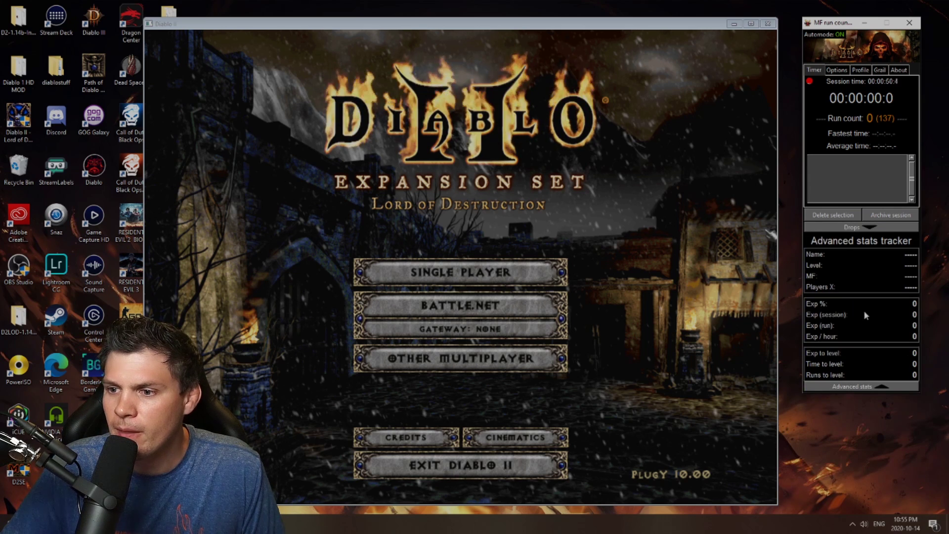
click(871, 229)
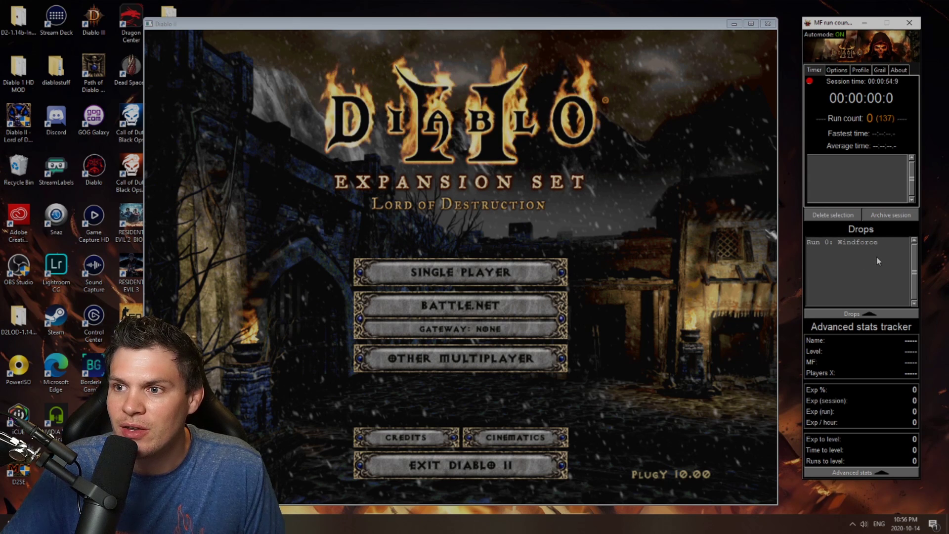
click(868, 315)
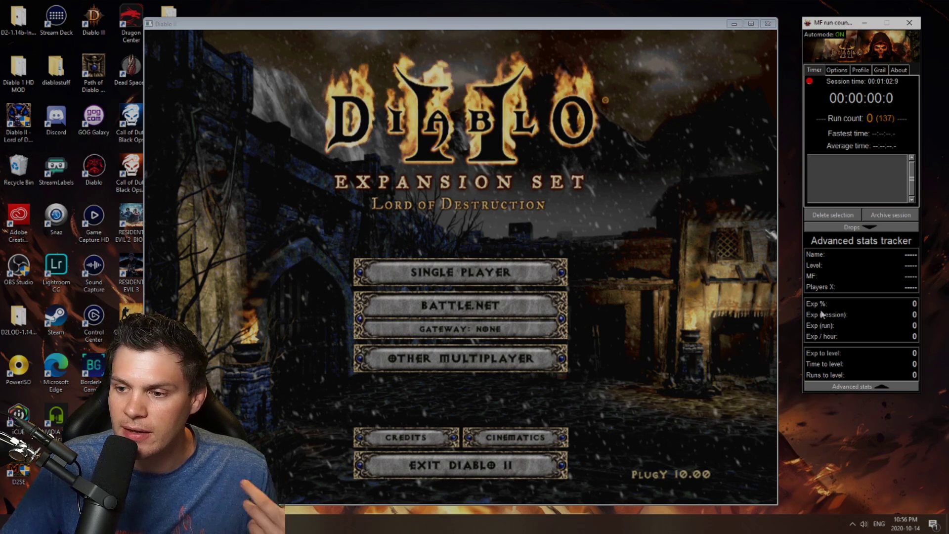
Start a Single Player Hell game with the Druid character.
click(504, 273)
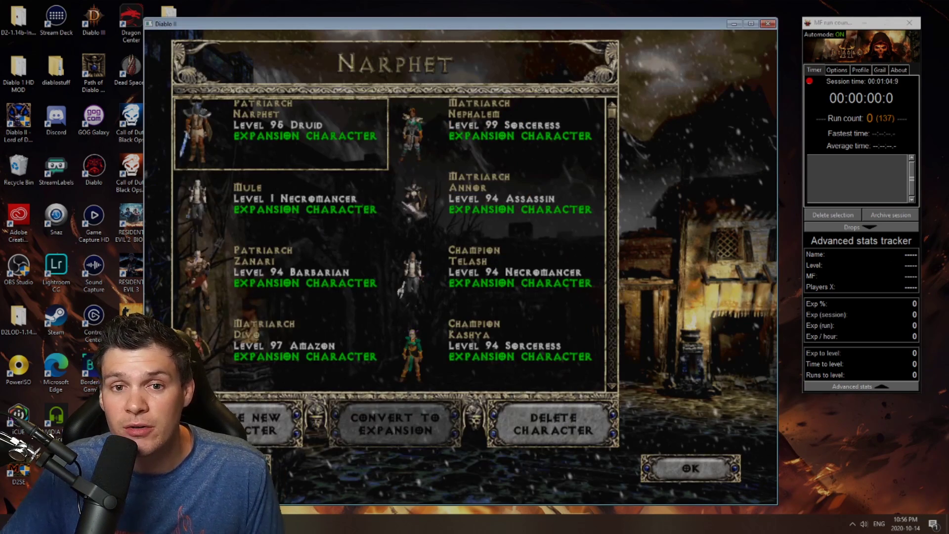
double_click(312, 146)
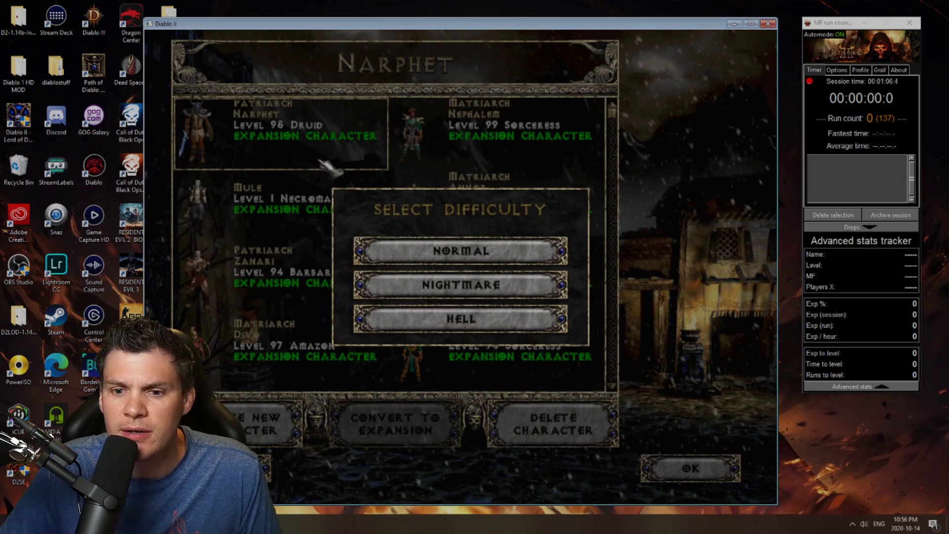
click(431, 318)
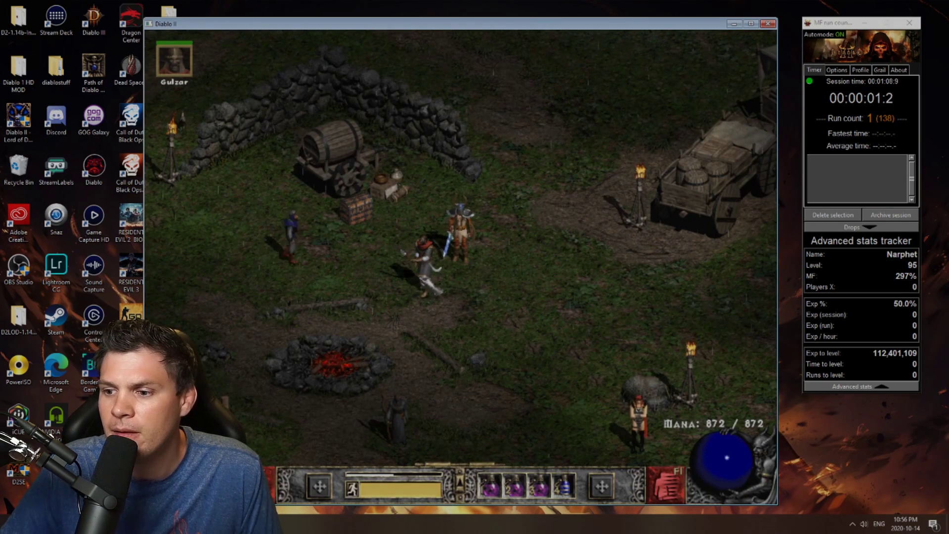
Walk the Druid around town, then bring up the in-game menu to pause the timer.
click(393, 144)
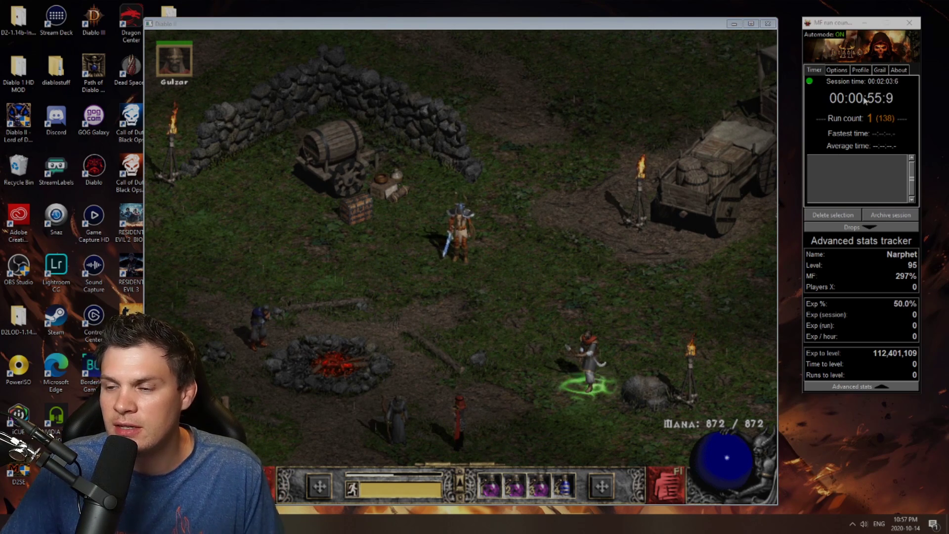
click(559, 225)
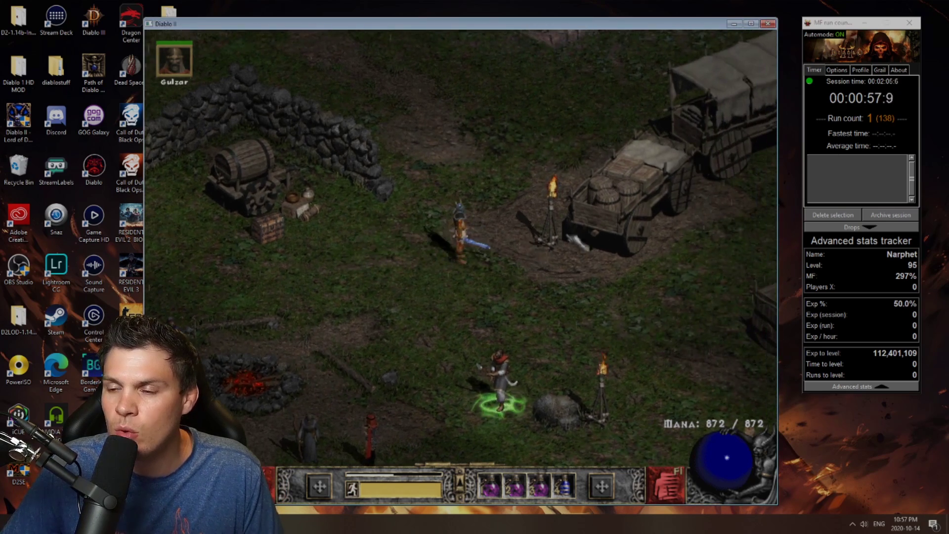
click(410, 276)
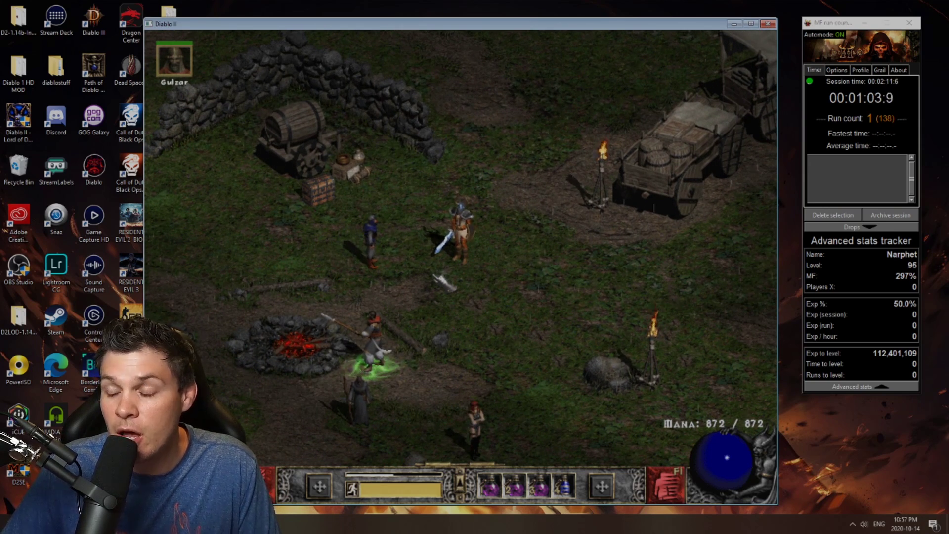
key(Escape)
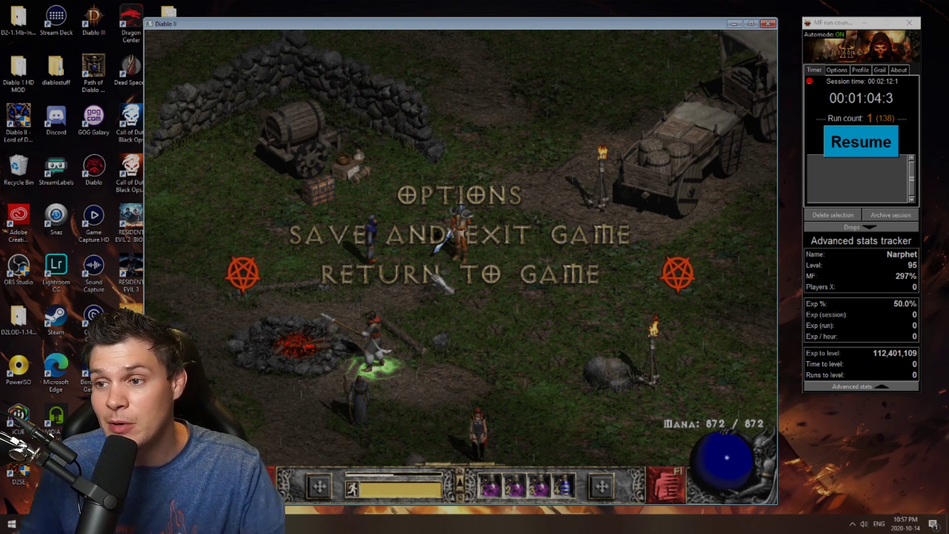
Resume the Diablo II game and show the counter's Advanced automode options.
click(433, 277)
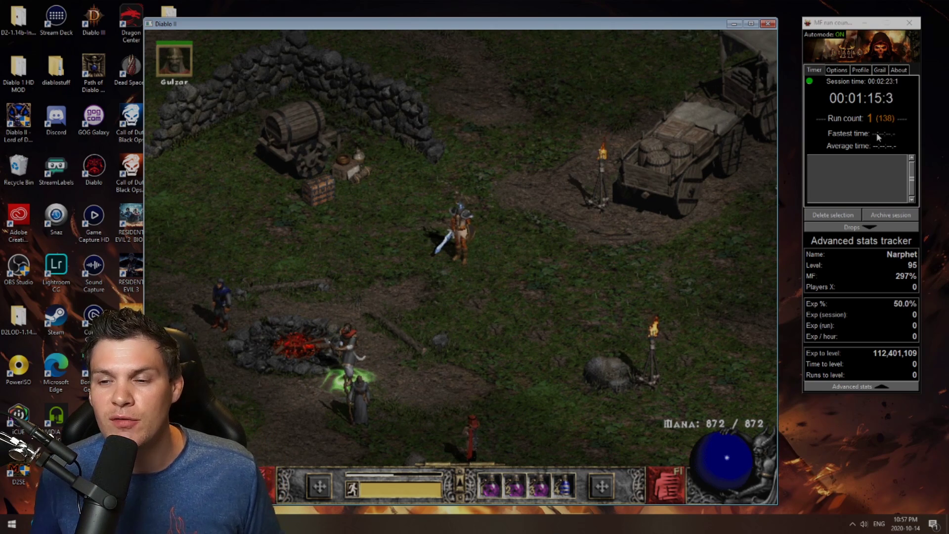
click(837, 70)
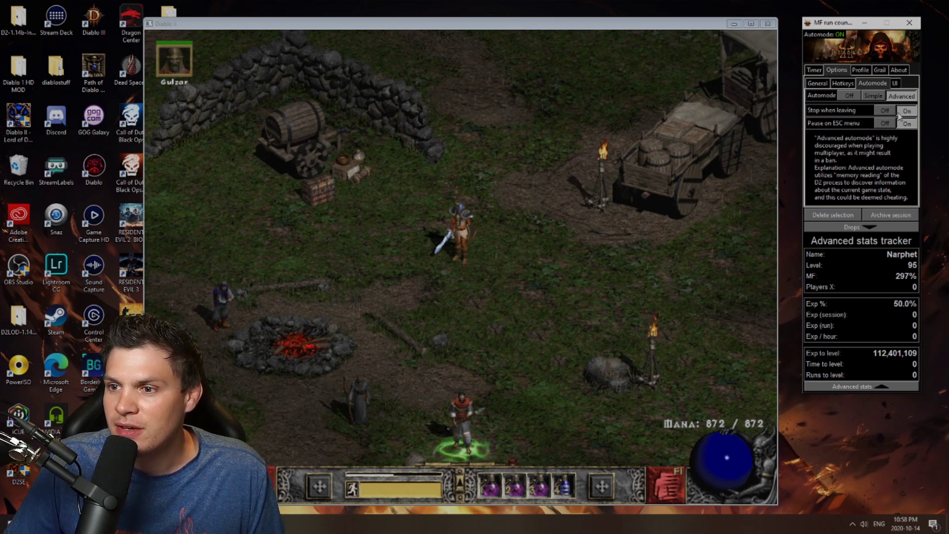
Set the Automode 'Stop when leaving' option to On, then go to the Profile settings.
click(886, 109)
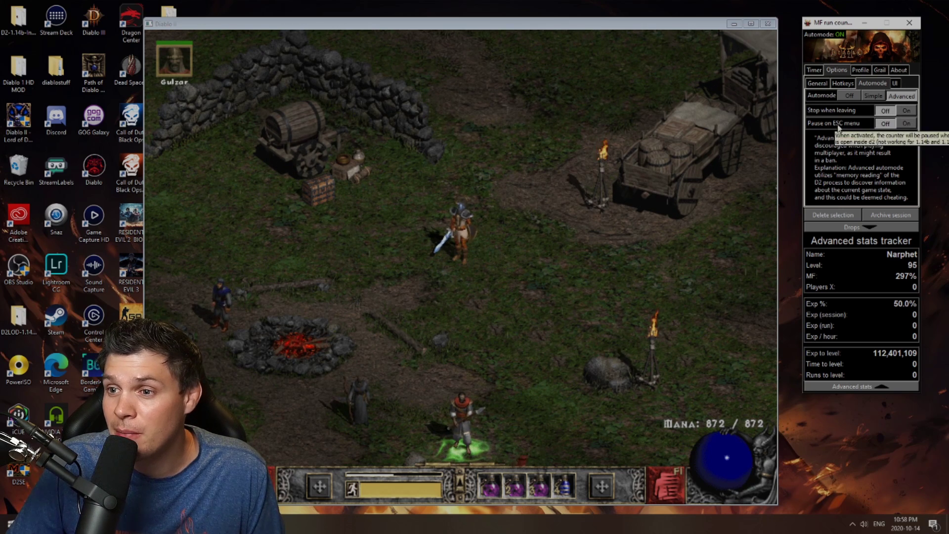
mouse_move(842, 111)
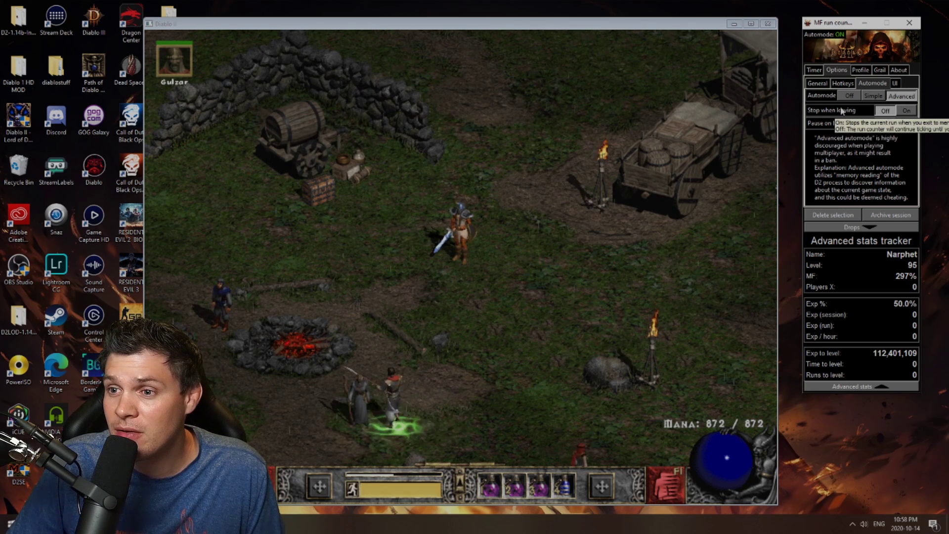
click(906, 110)
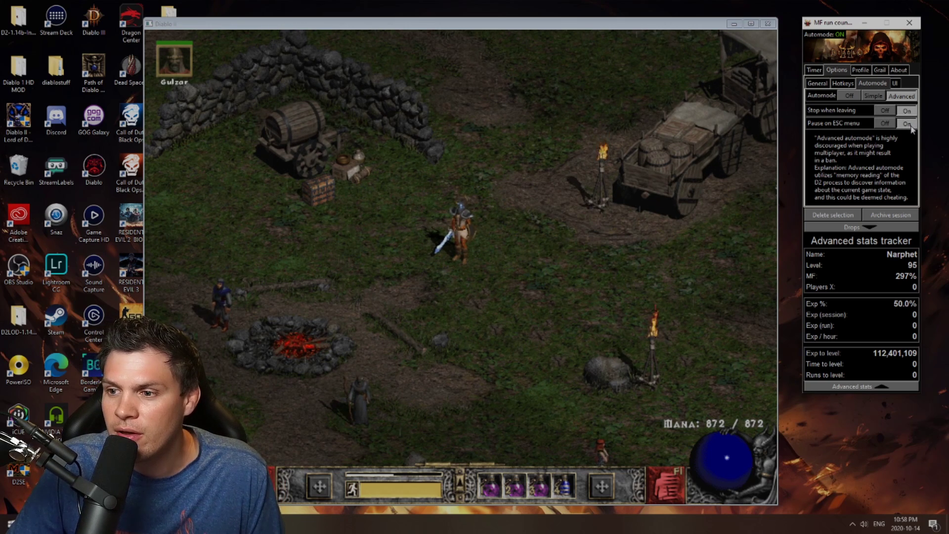
click(861, 71)
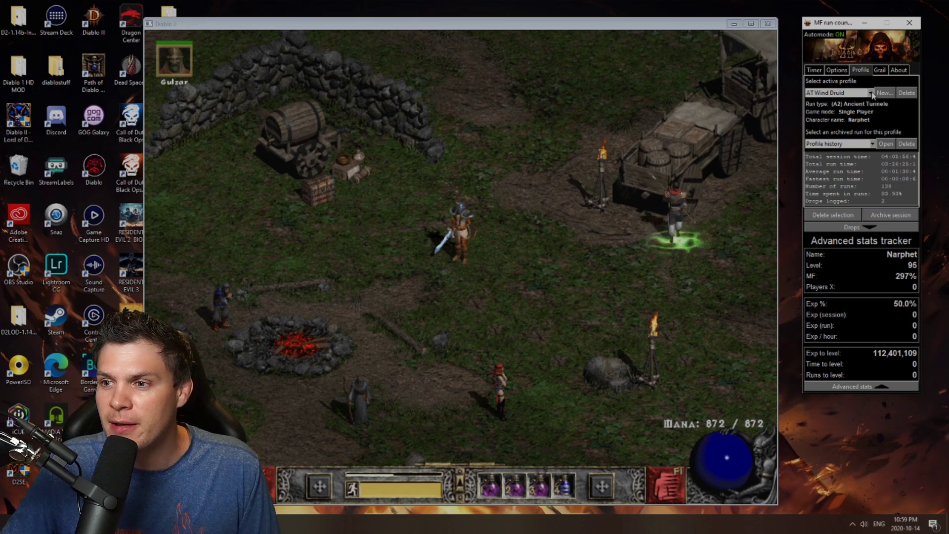
Create and submit a new 'Chaos Hdin' profile with run type (A4) Chaos Sanctuary.
click(871, 92)
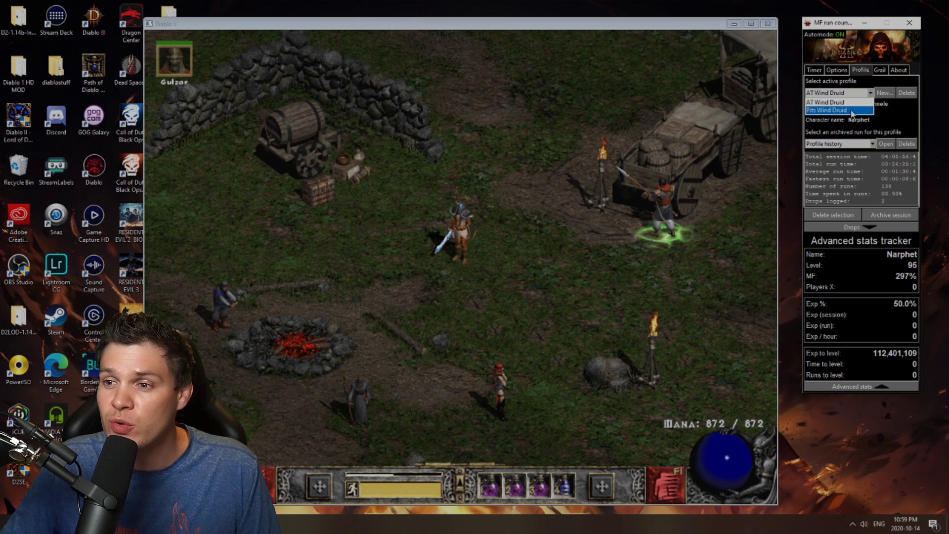
click(829, 103)
click(885, 93)
text(Cha)
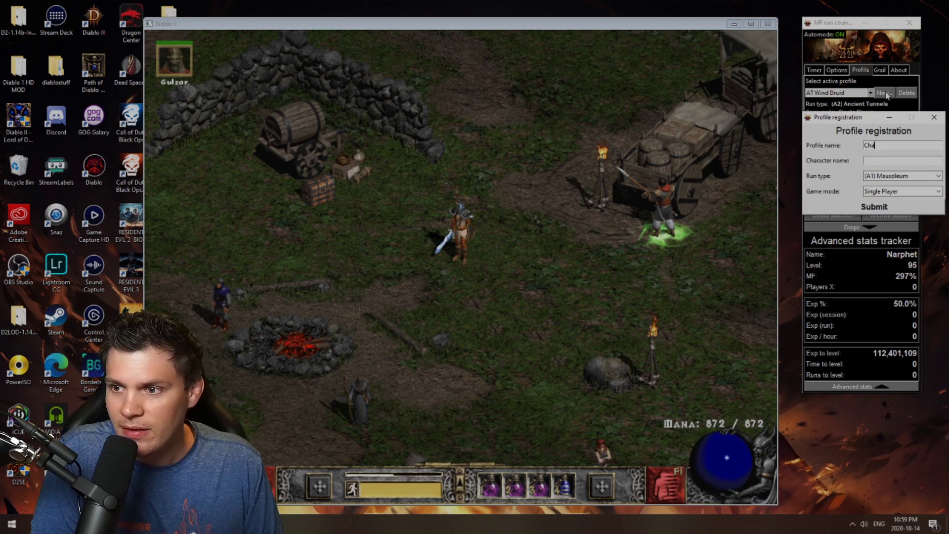
text(d)
text(s)
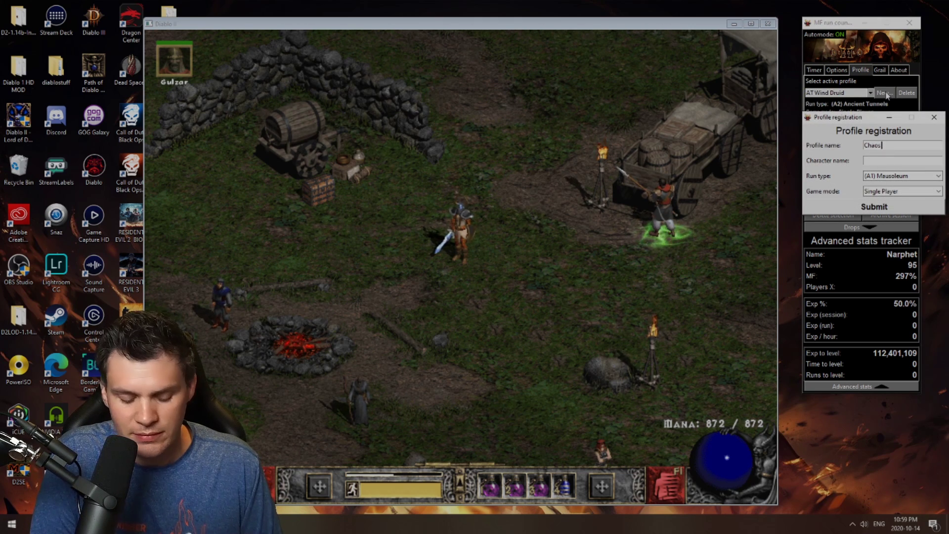
text( Hdin)
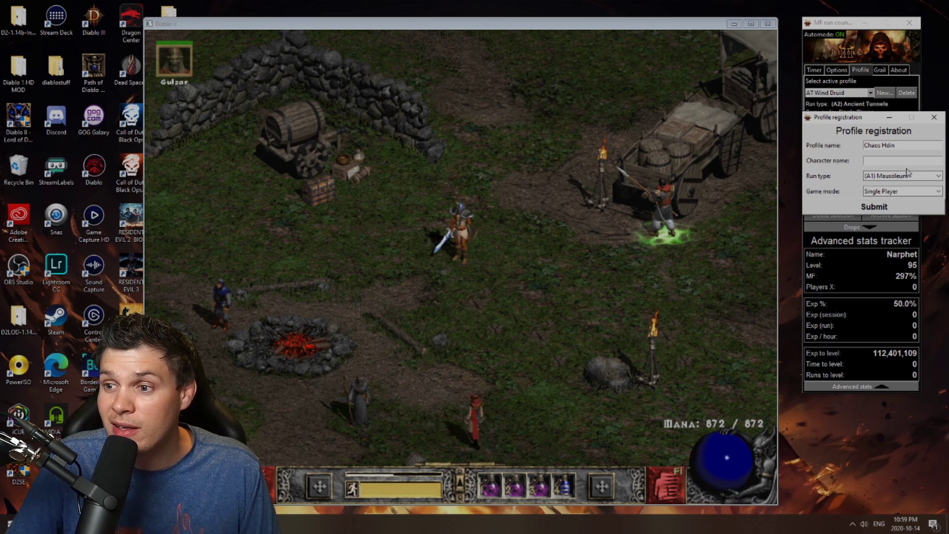
click(938, 176)
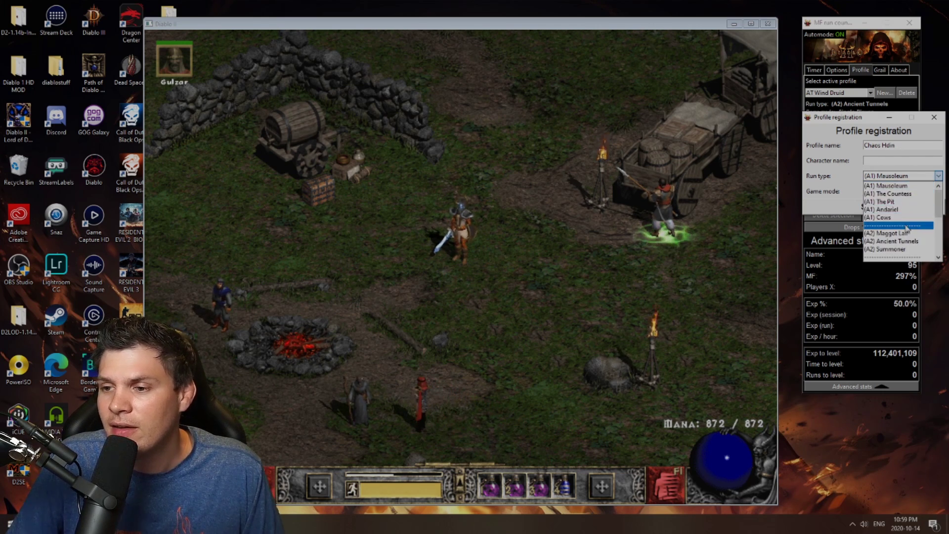
scroll(899, 229, down, 5)
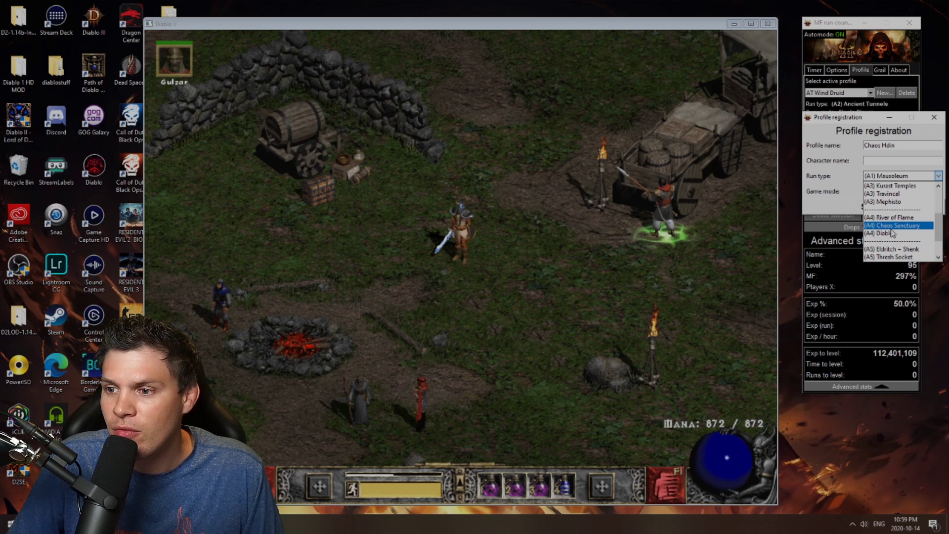
click(893, 225)
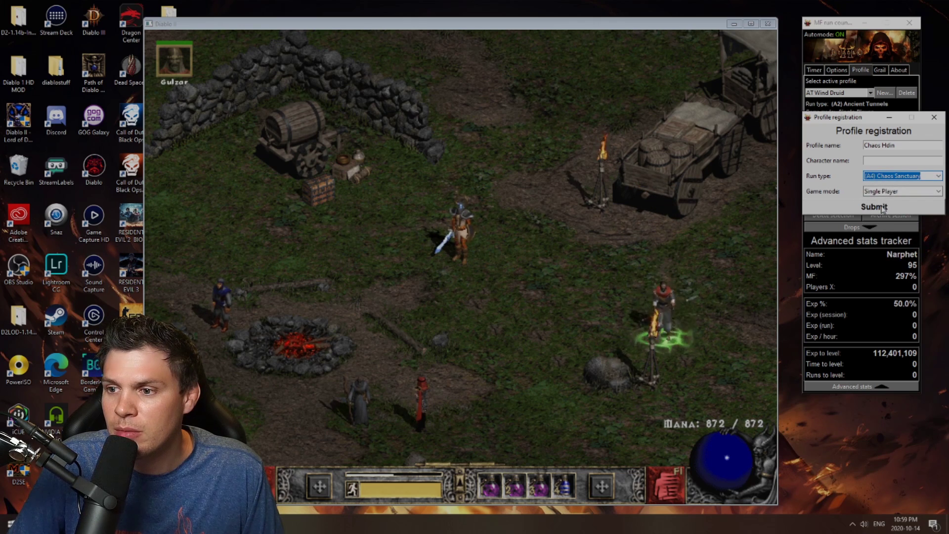
click(884, 208)
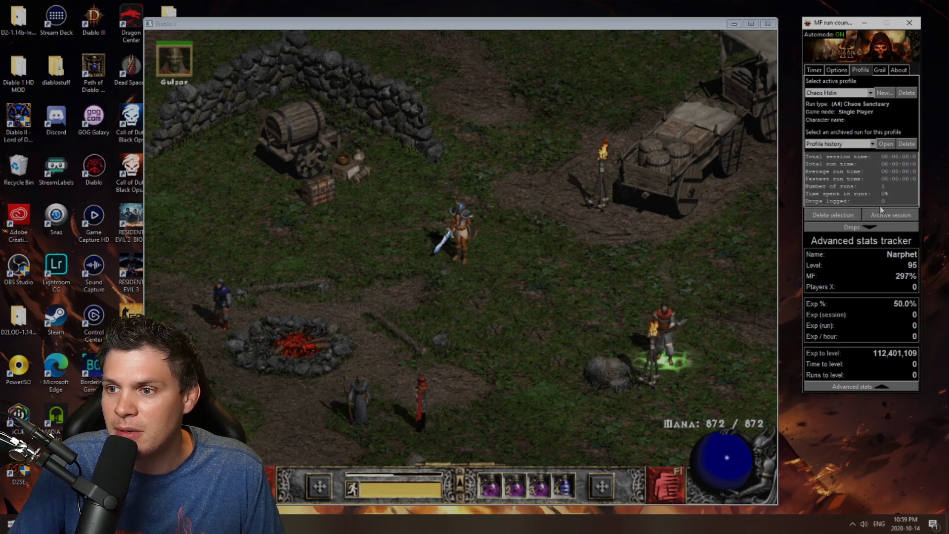
Reactivate the AT Wind Druid profile and view its Active session and Profile history stats.
click(870, 93)
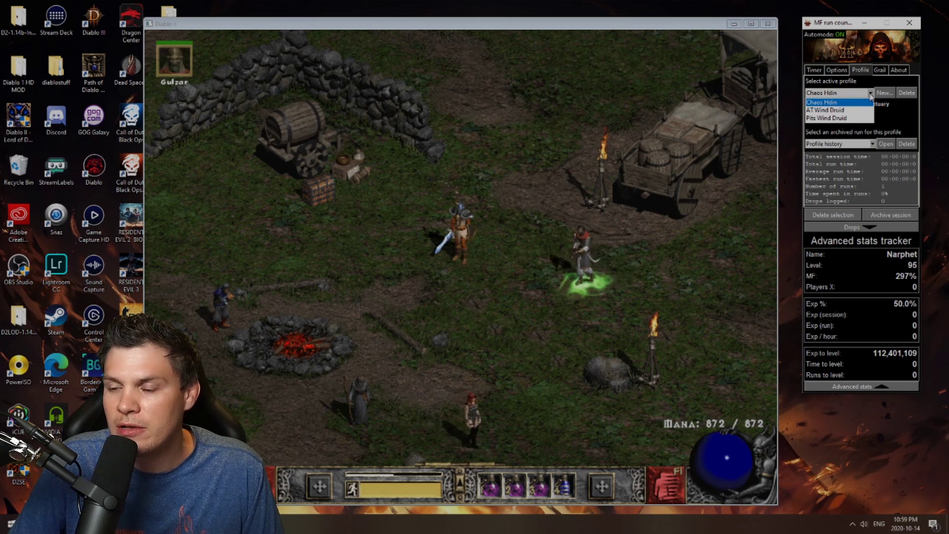
click(839, 110)
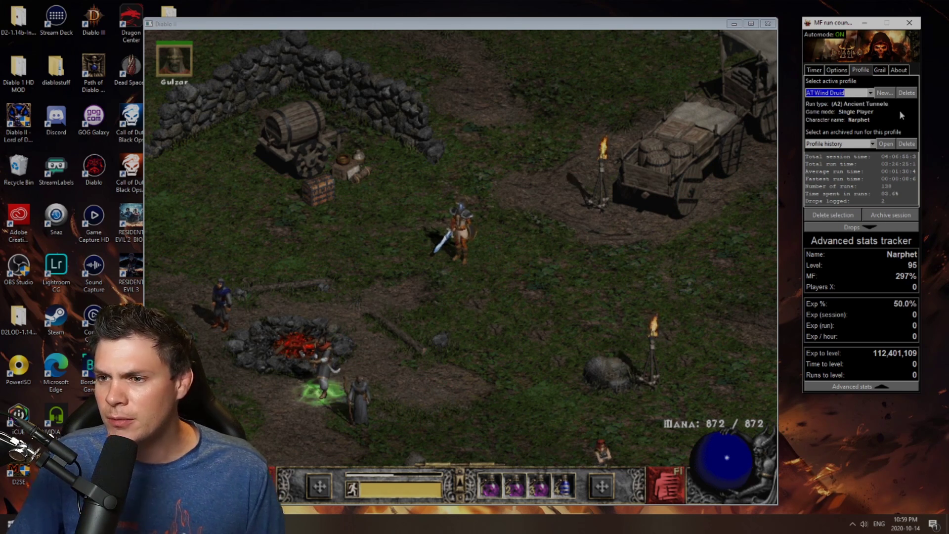
click(873, 144)
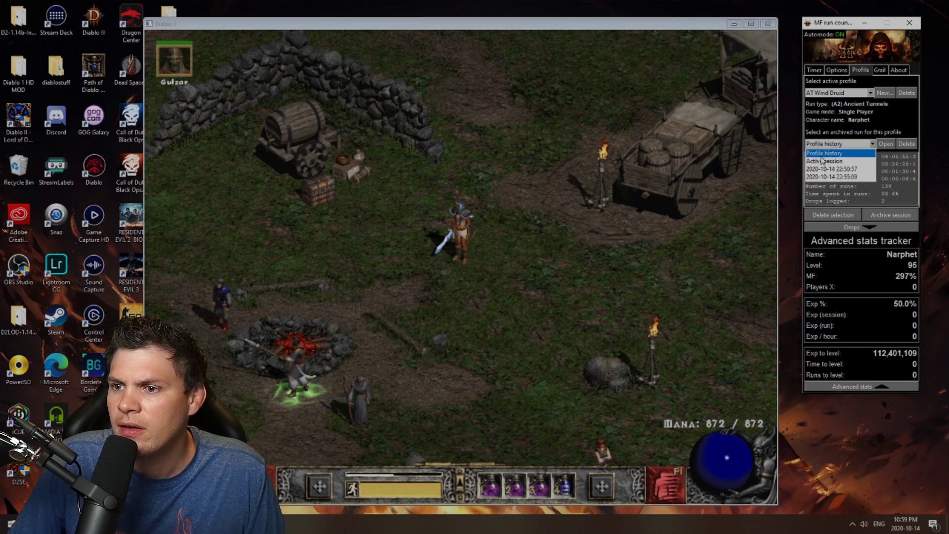
click(837, 160)
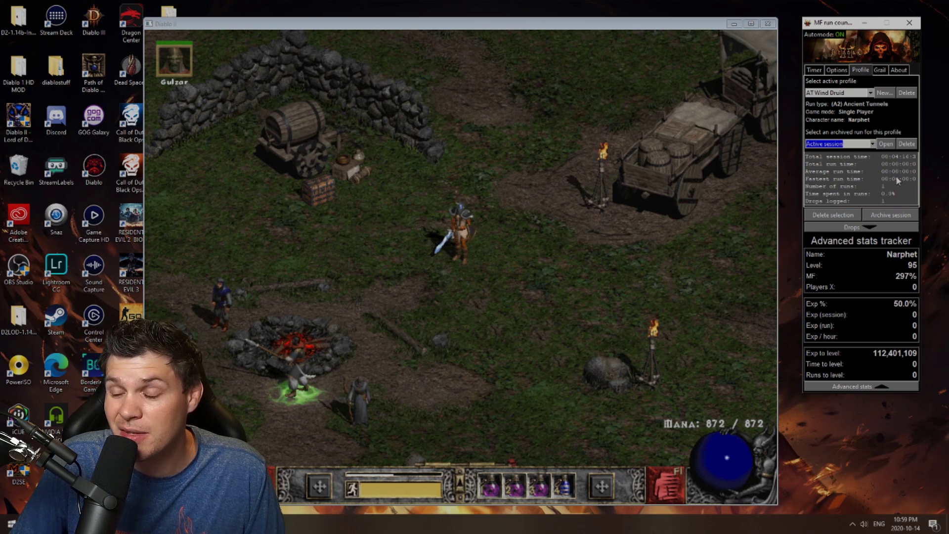
click(872, 143)
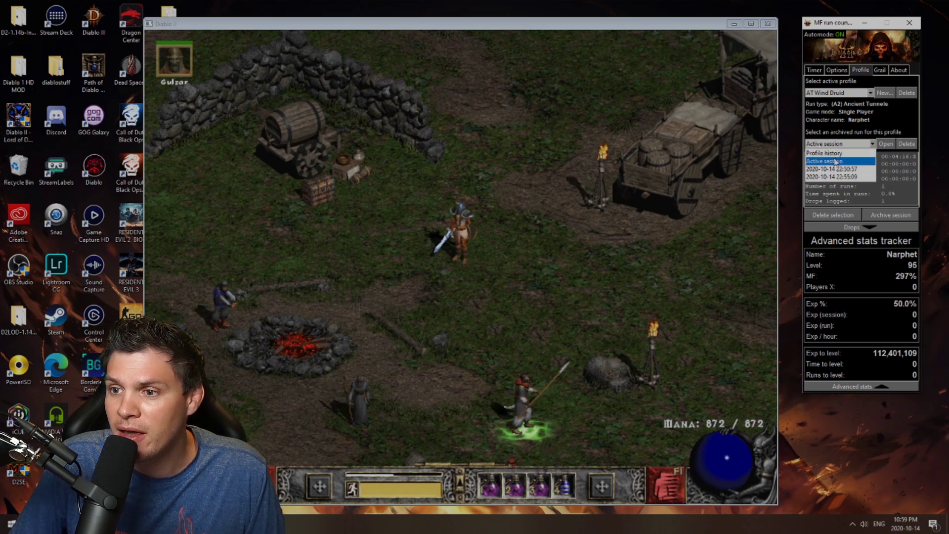
click(831, 153)
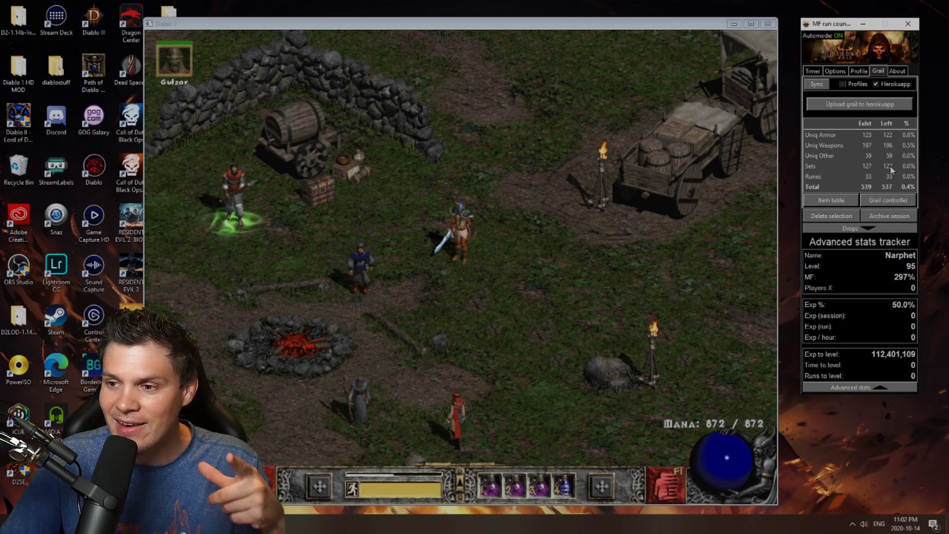
Start the herokuapp grail upload, expand the Drops panel, cancel the login, and minimize Diablo II.
click(869, 110)
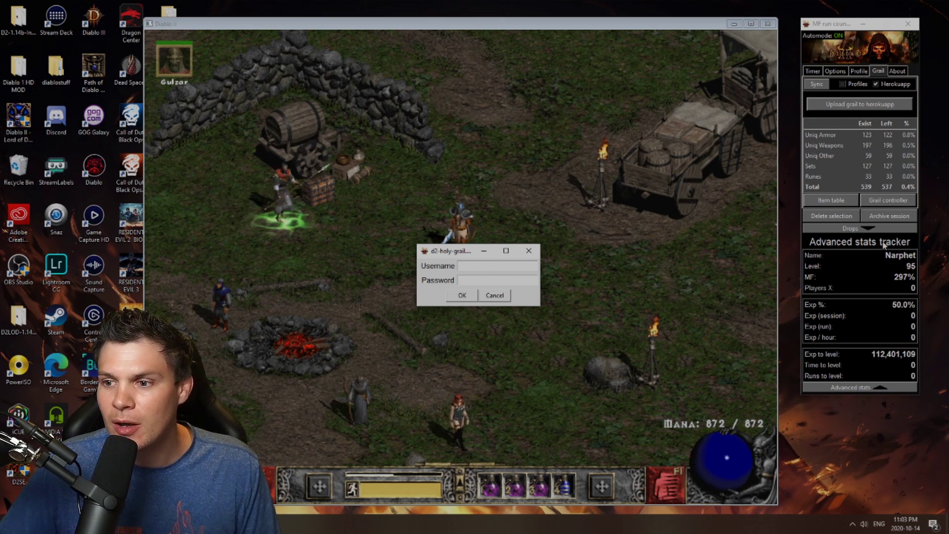
click(853, 227)
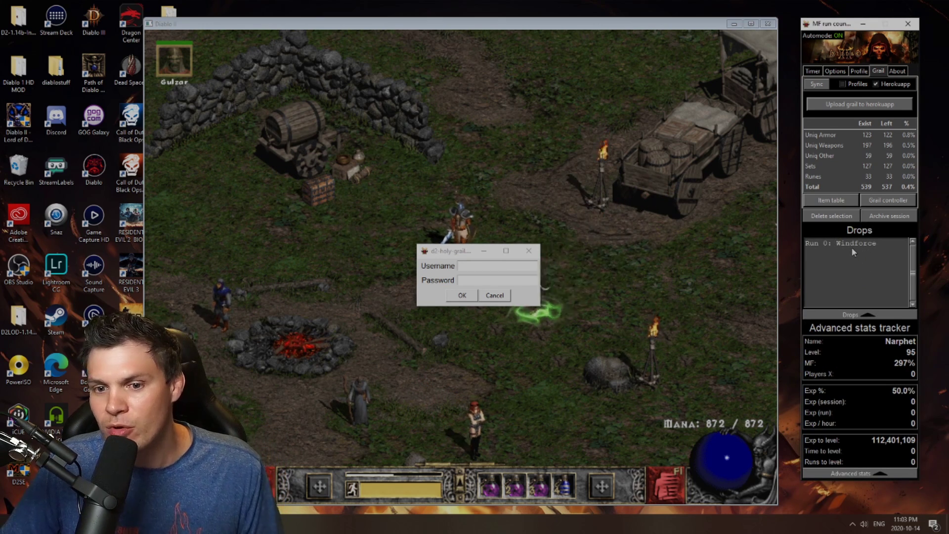
click(494, 295)
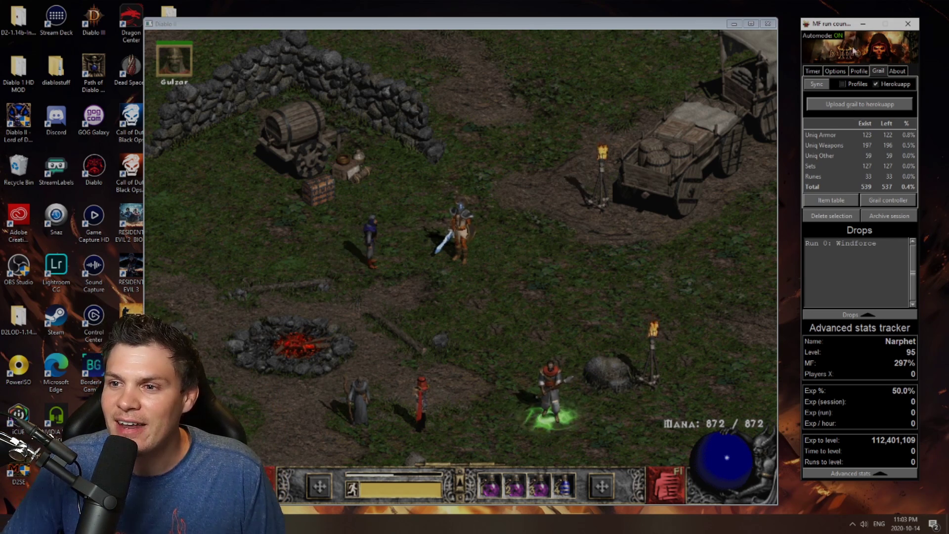
click(734, 23)
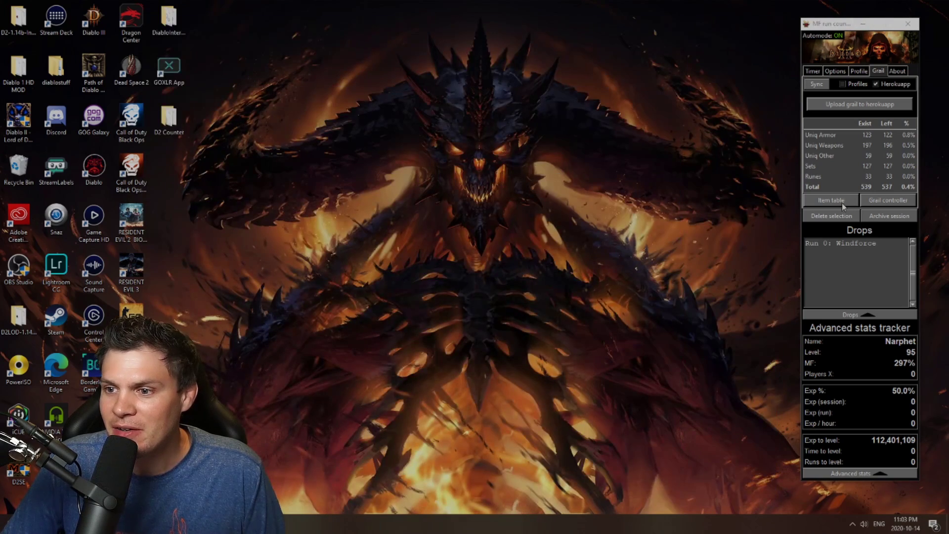
Bring up the grail Item table and filter Drop Andariel to FALSE to browse the results.
click(841, 201)
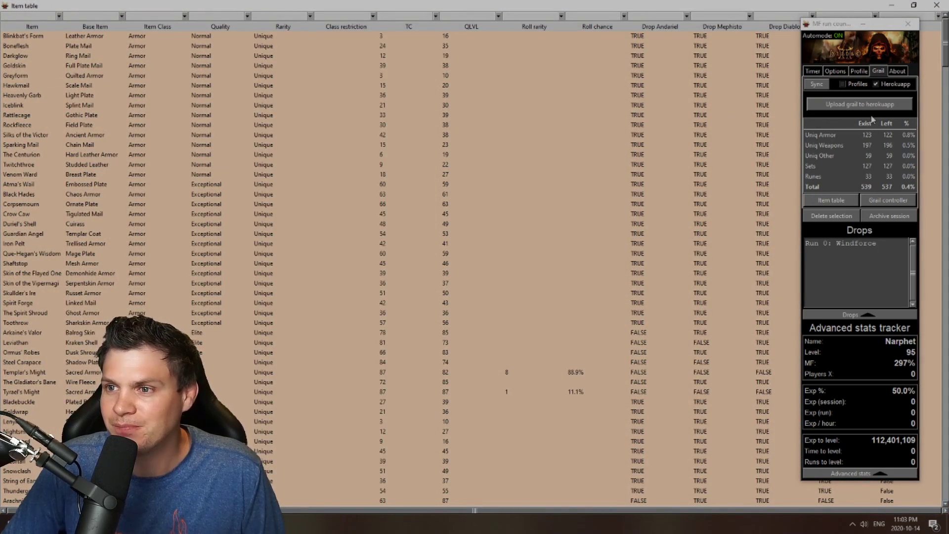
click(862, 23)
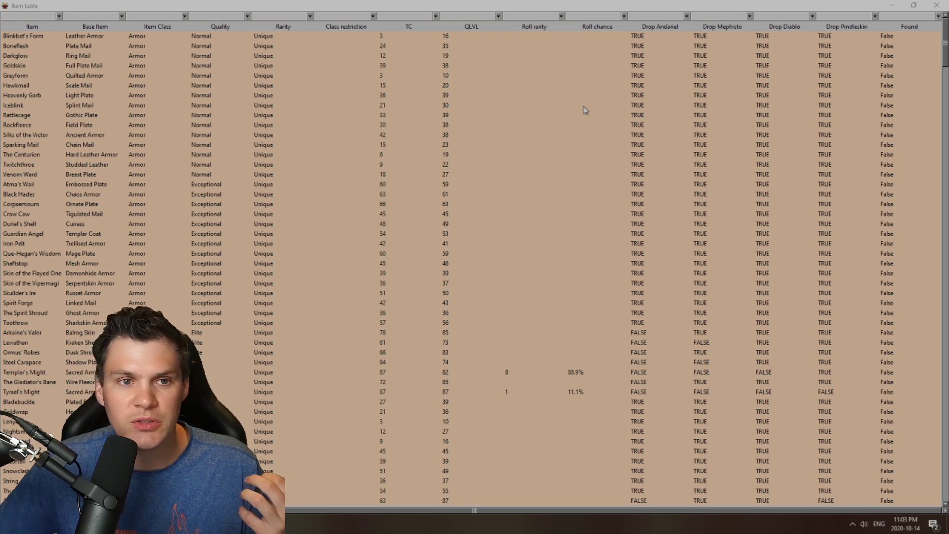
click(687, 17)
click(661, 33)
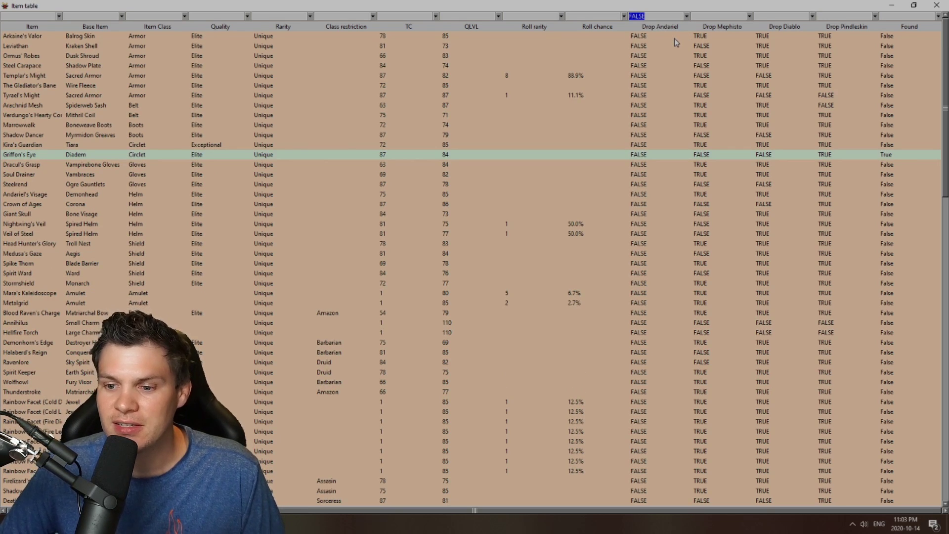
scroll(477, 162, down, 4)
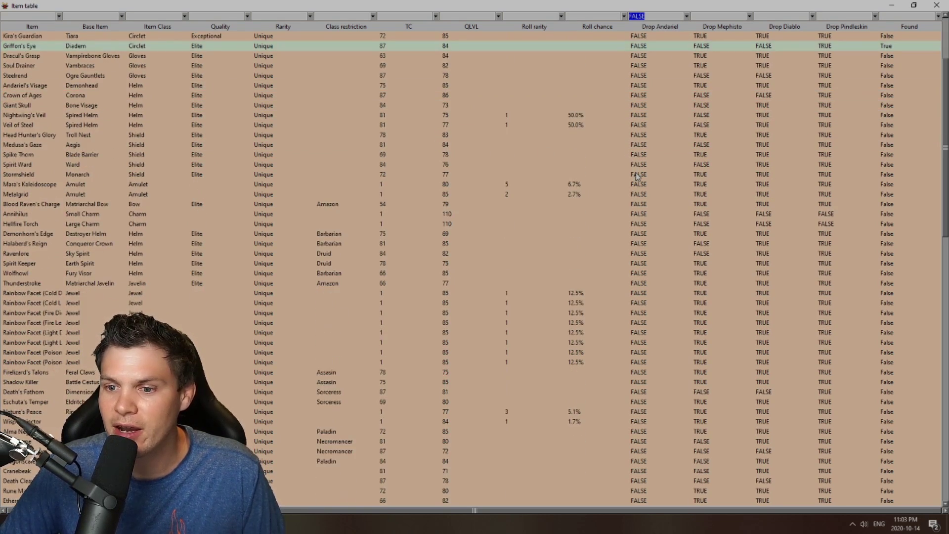
scroll(638, 175, down, 6)
scroll(665, 55, up, 1)
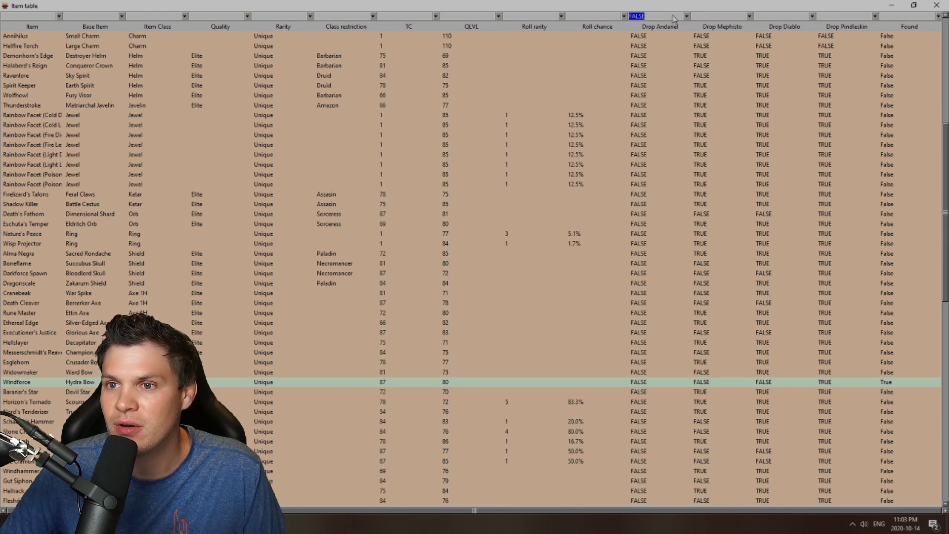
Clear the Drop Andariel filter and filter Drop Mephisto to FALSE instead.
click(687, 17)
click(691, 26)
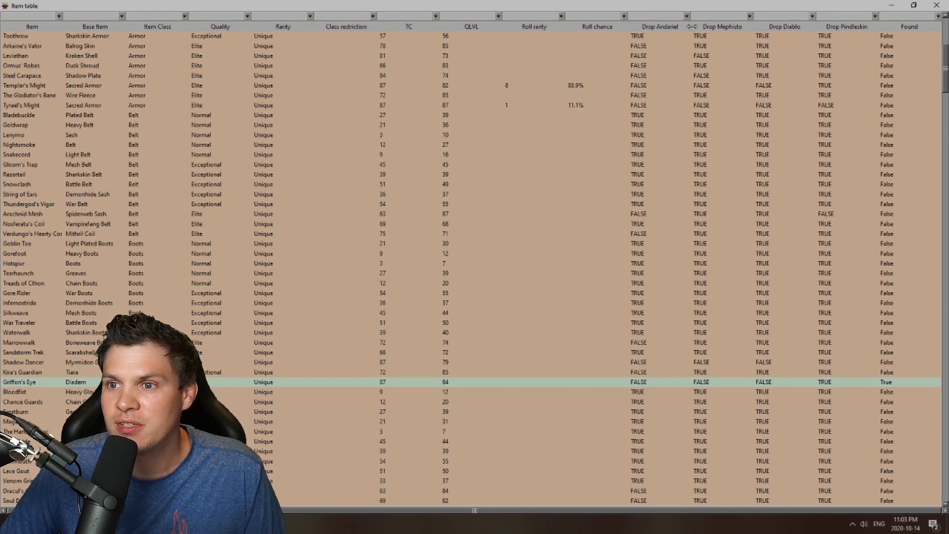
click(750, 16)
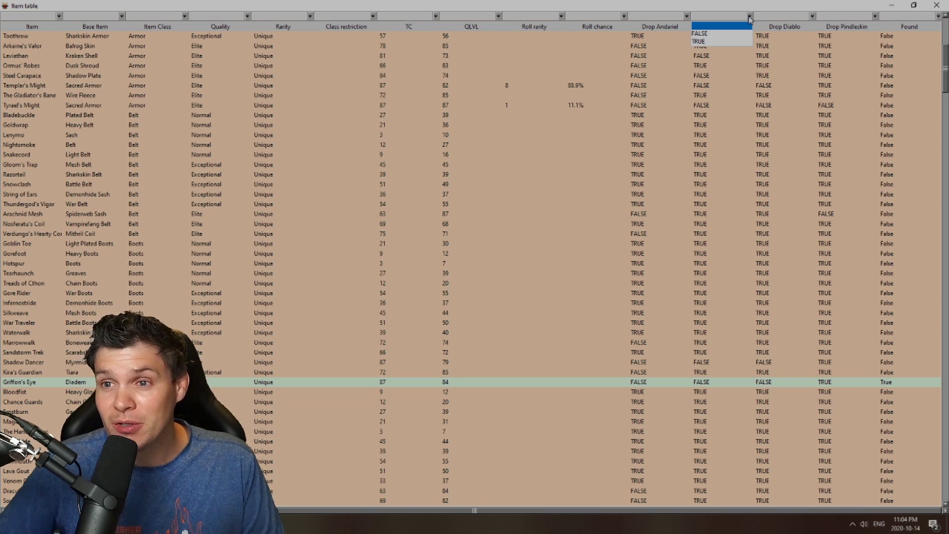
click(709, 33)
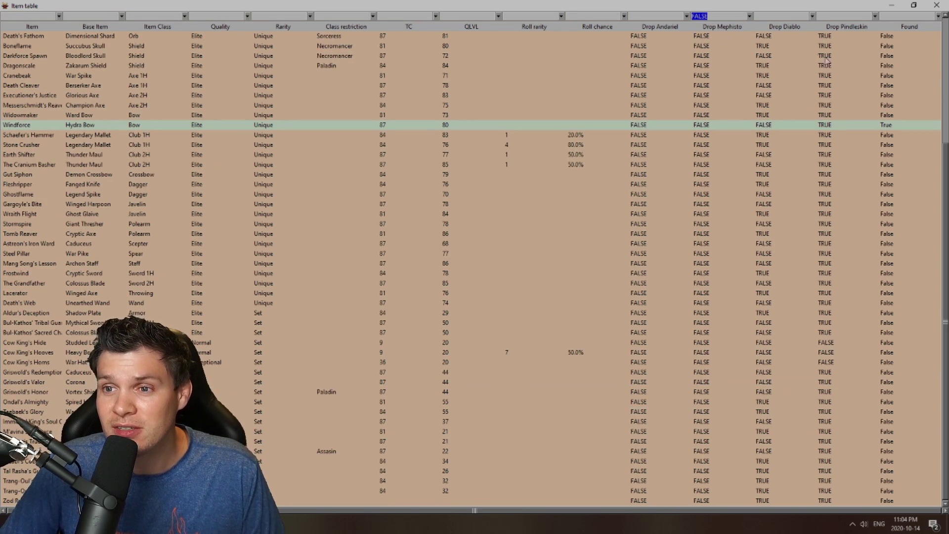